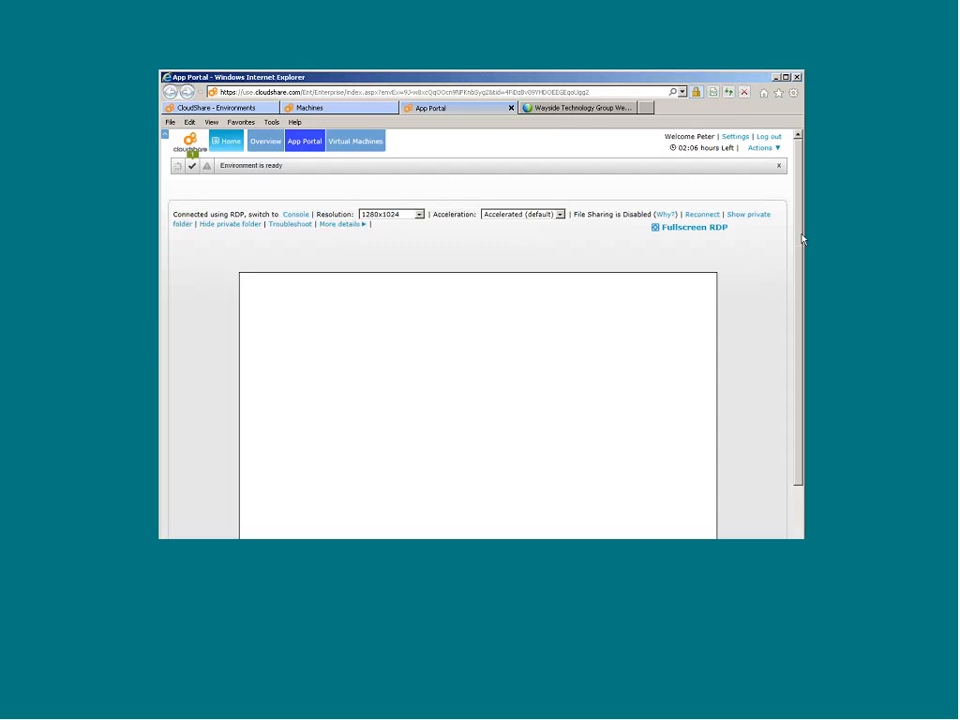
- Switch the remote desktop session to full screen and inspect the Adobe Acrobat Pro 8.0 row in the inventory list
{"action": "left_click_drag", "start_coordinate": [801, 238], "coordinate": [801, 308]}
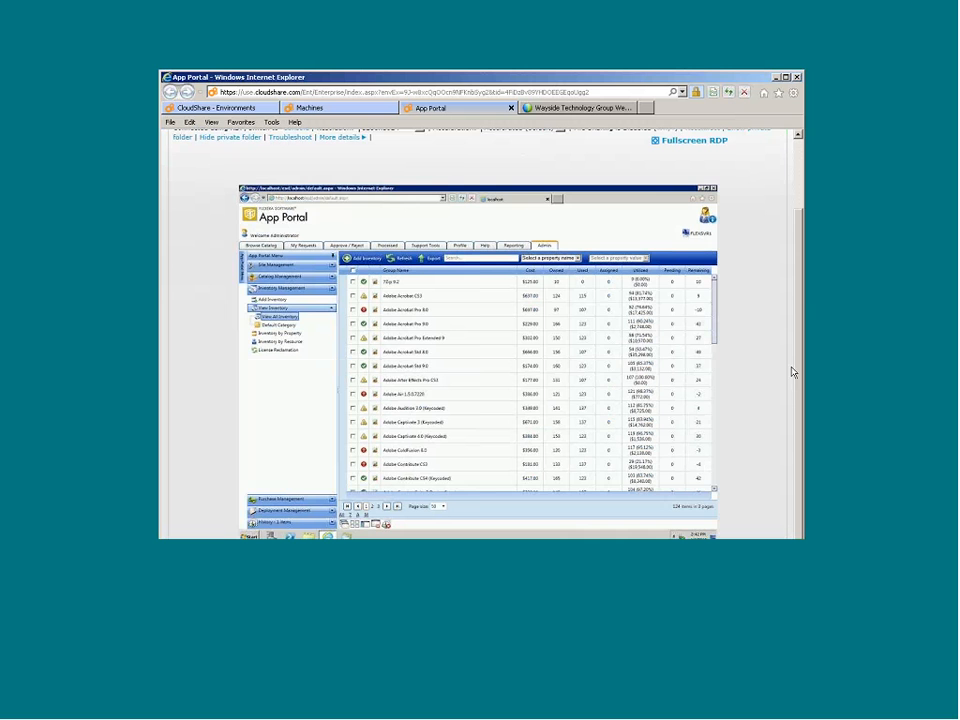
{"action": "left_click", "coordinate": [690, 141]}
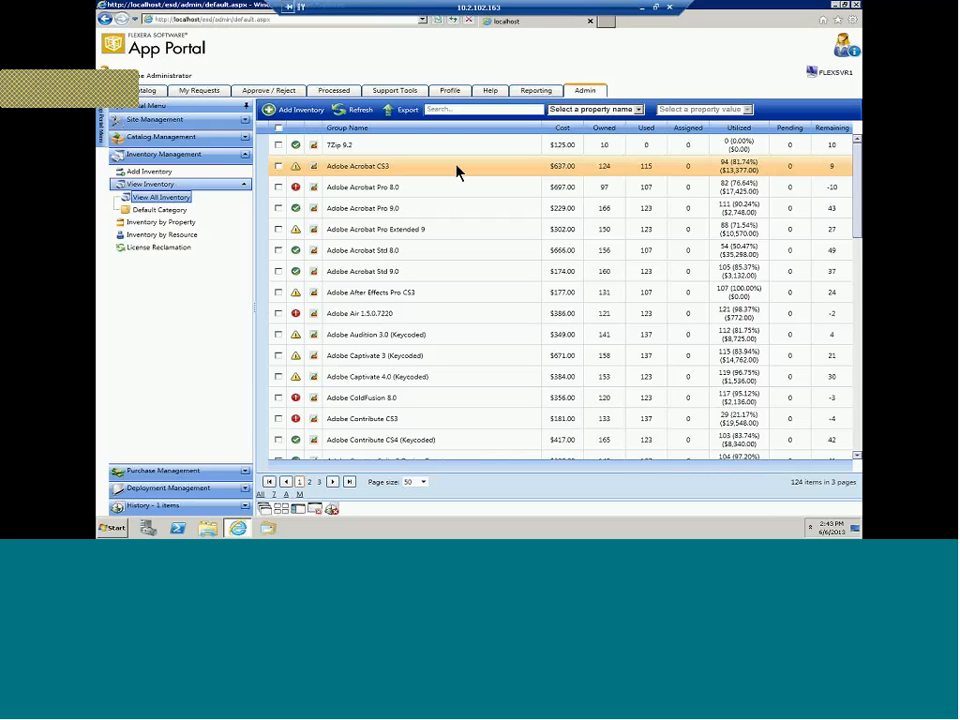
{"action": "left_click", "coordinate": [478, 187]}
{"action": "left_click", "coordinate": [830, 192]}
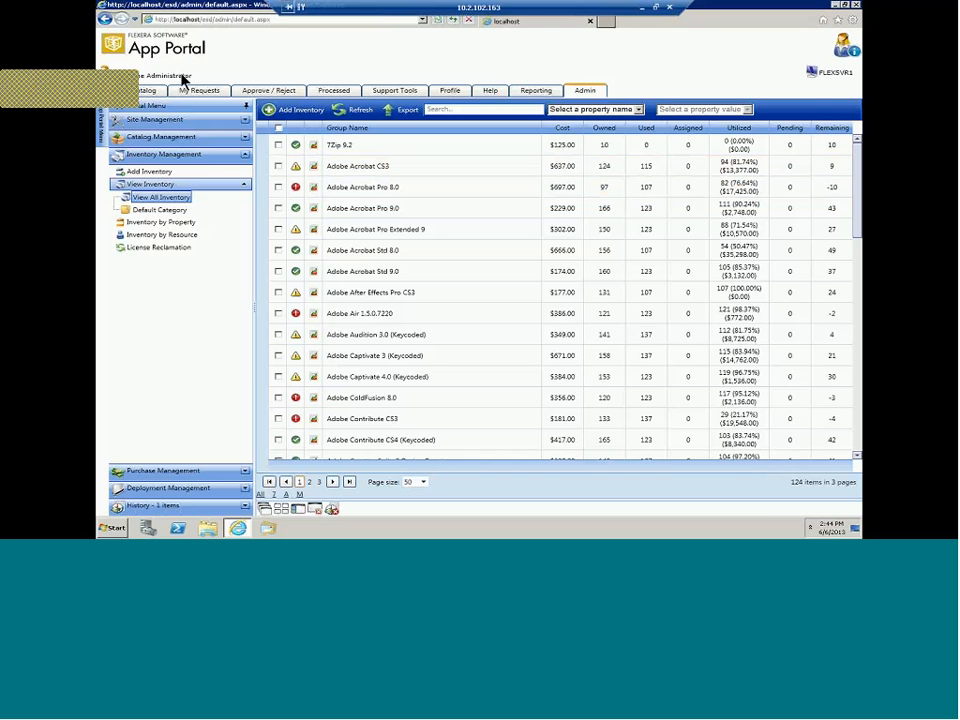
- Reveal the remote desktop, launch OrgStart.exe and open App Portal as the Sales employee in an enlarged window
{"action": "left_click", "coordinate": [846, 6]}
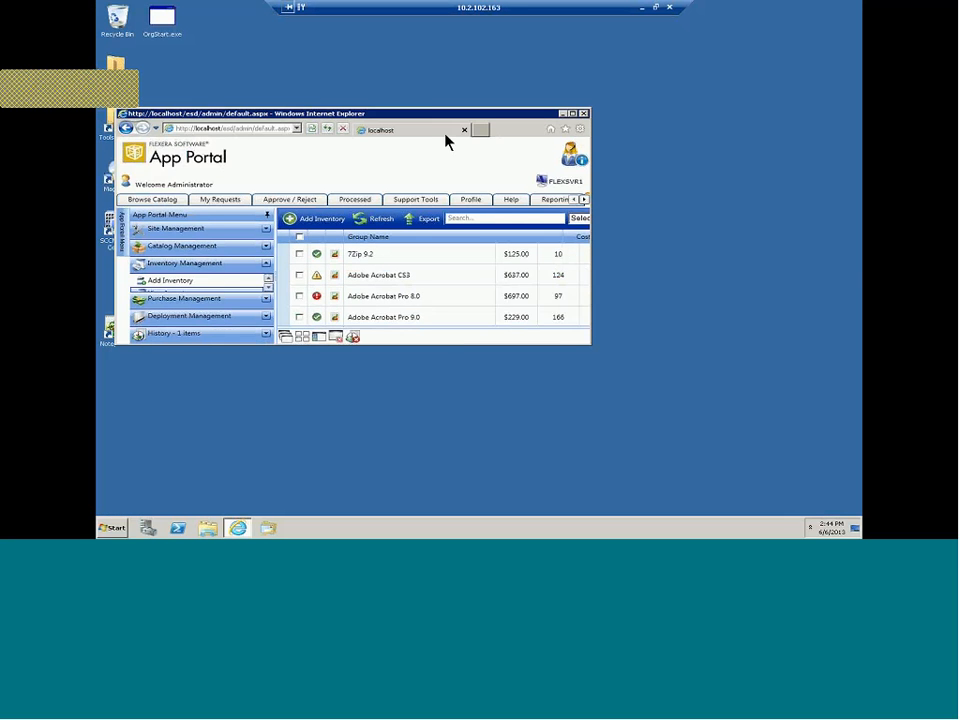
{"action": "left_click_drag", "start_coordinate": [424, 120], "coordinate": [519, 124]}
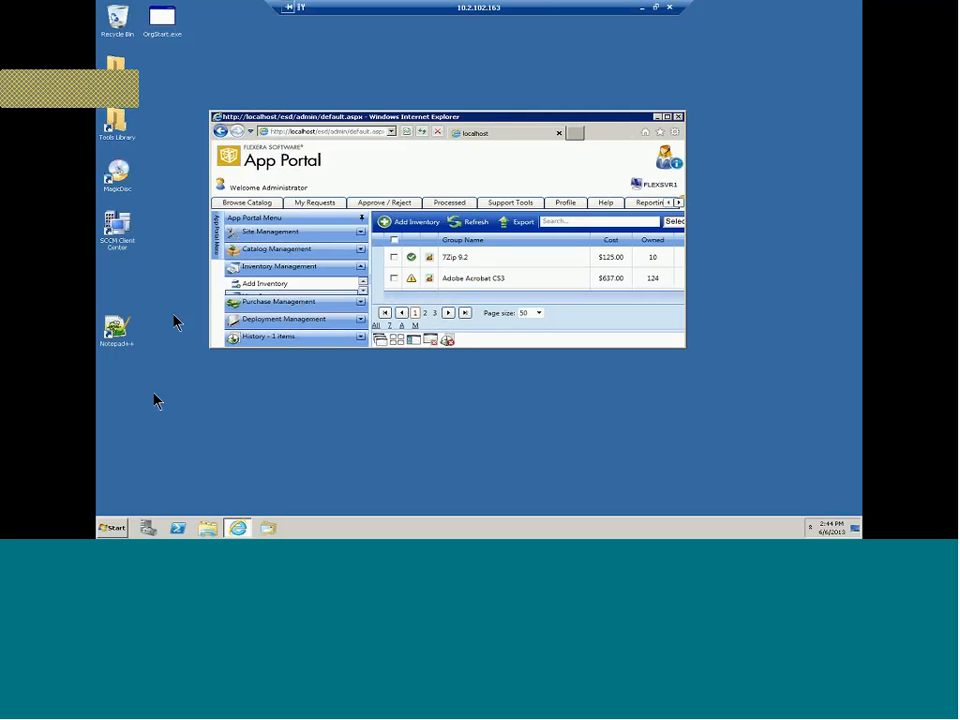
{"action": "left_click", "coordinate": [168, 22]}
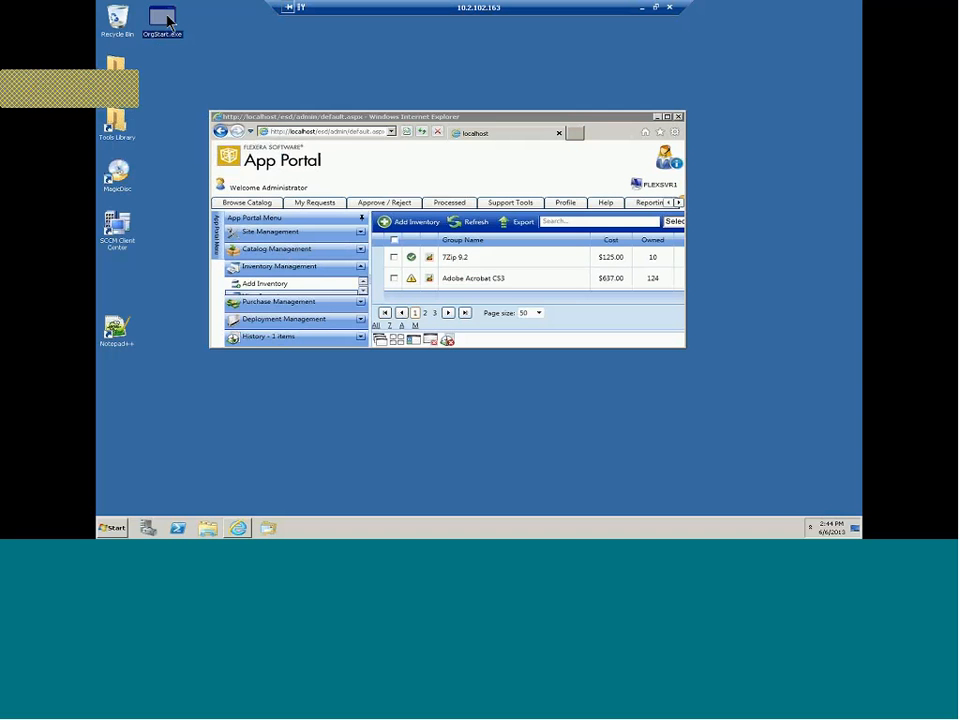
{"action": "double_click", "coordinate": [167, 22]}
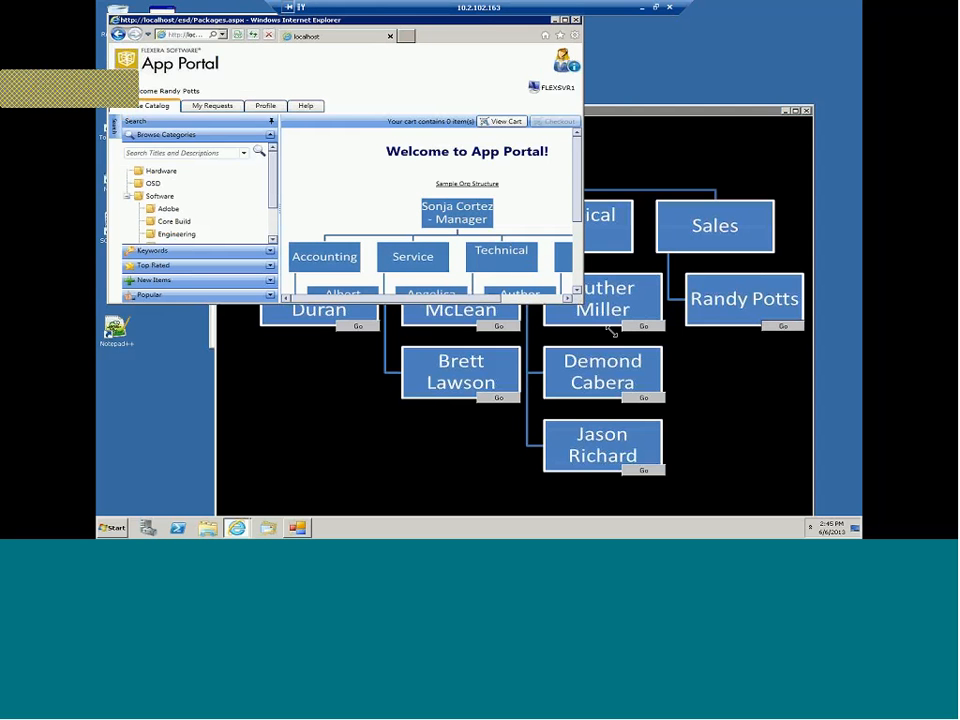
{"action": "left_click_drag", "start_coordinate": [610, 330], "coordinate": [797, 485]}
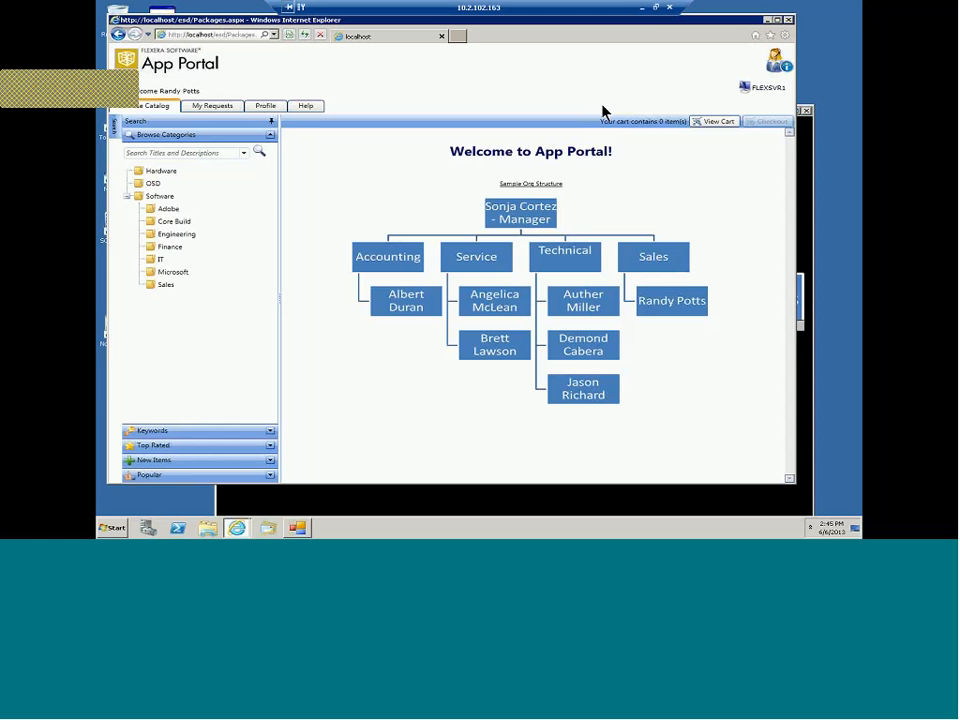
- Check out Adobe Acrobat CS3 from the Adobe software category, keeping automatic delivery after approval as the schedule
{"action": "left_click", "coordinate": [168, 210]}
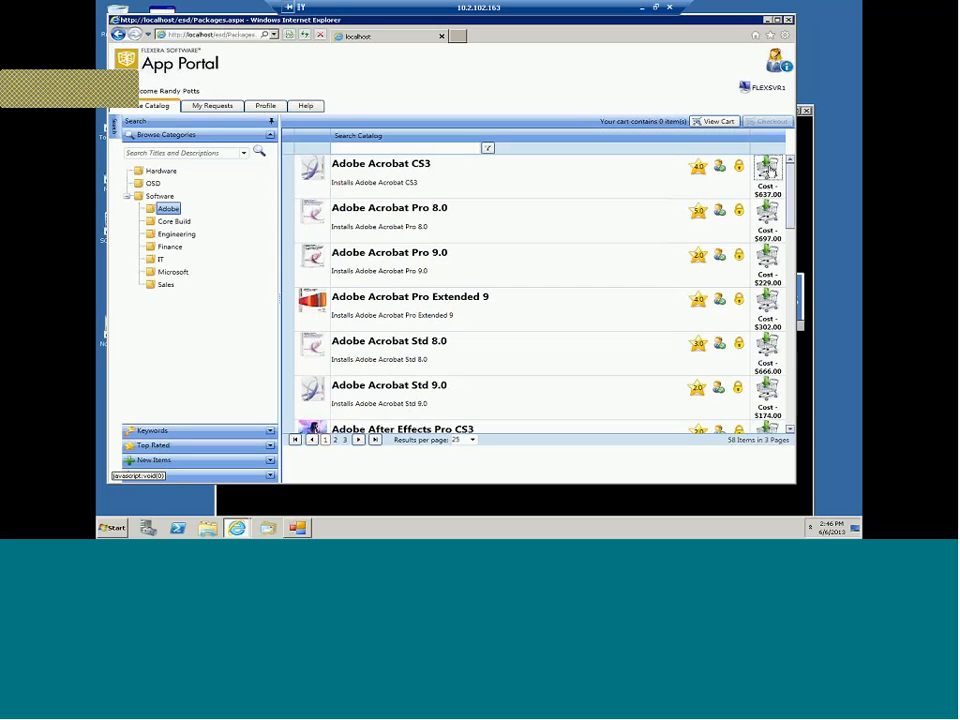
{"action": "left_click", "coordinate": [770, 172]}
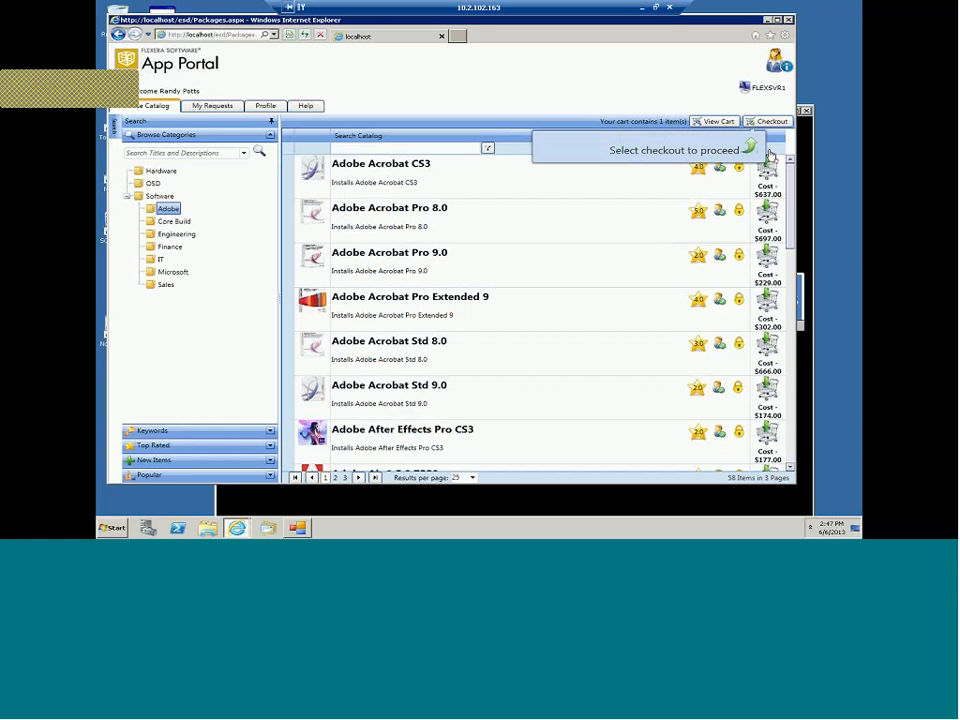
{"action": "left_click", "coordinate": [771, 122]}
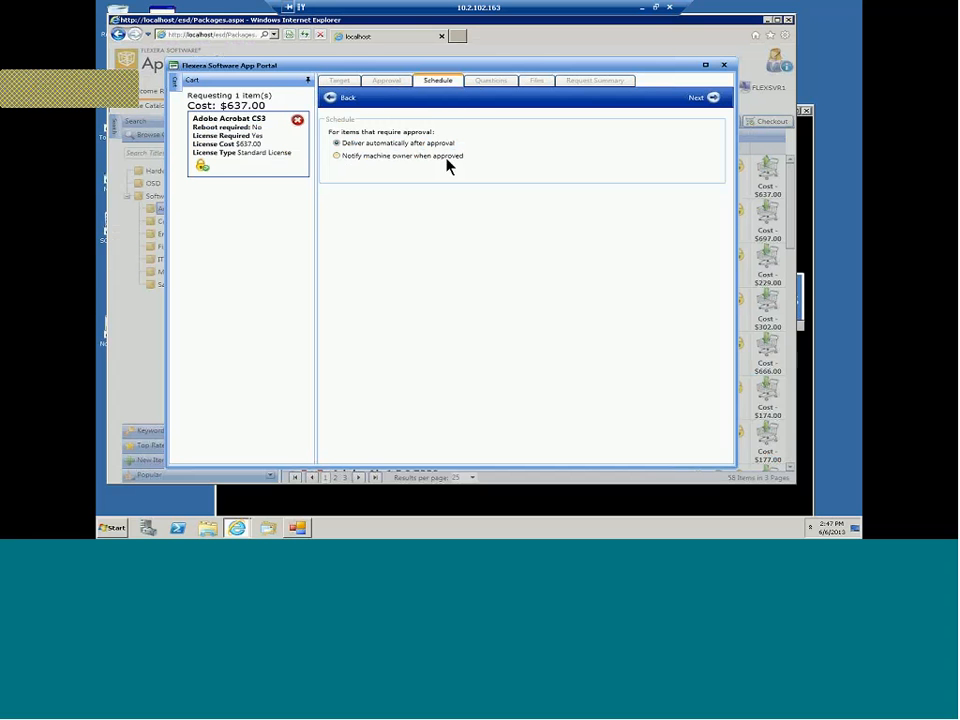
{"action": "left_click", "coordinate": [714, 98]}
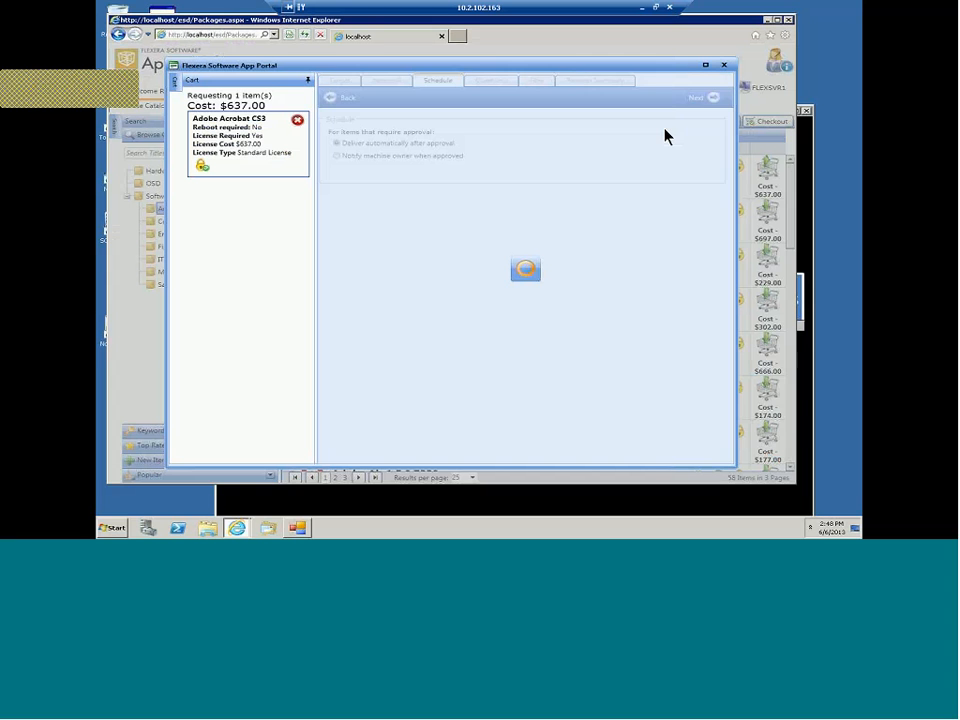
- Answer the request questions with the business case "This is my case", acceptance of the ULA and cost center D83092
{"action": "left_click", "coordinate": [480, 149]}
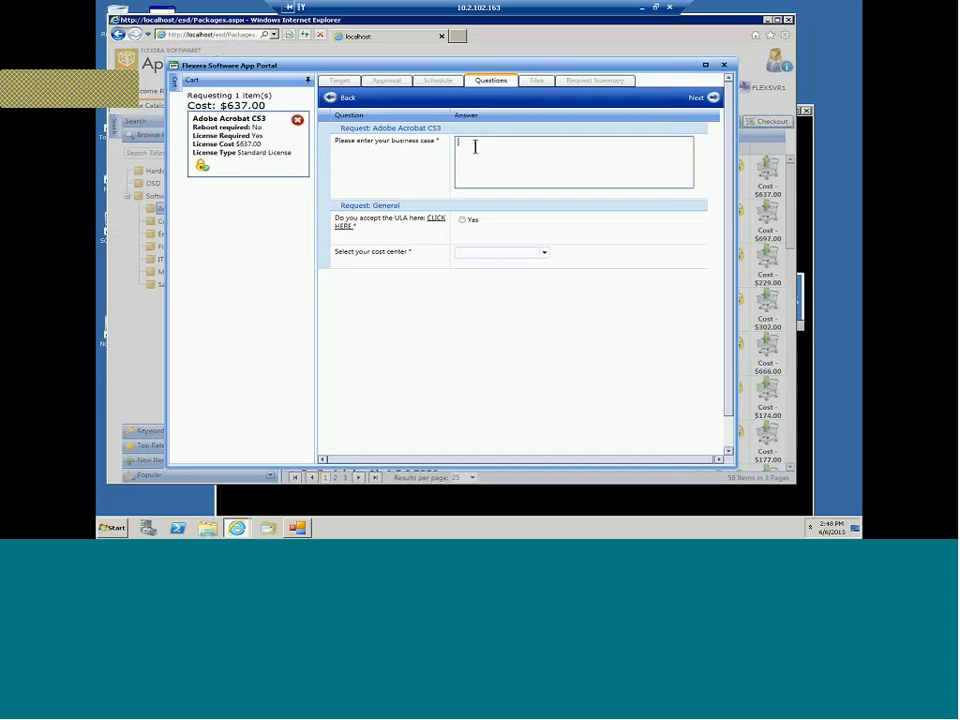
{"action": "type", "text": "This i"}
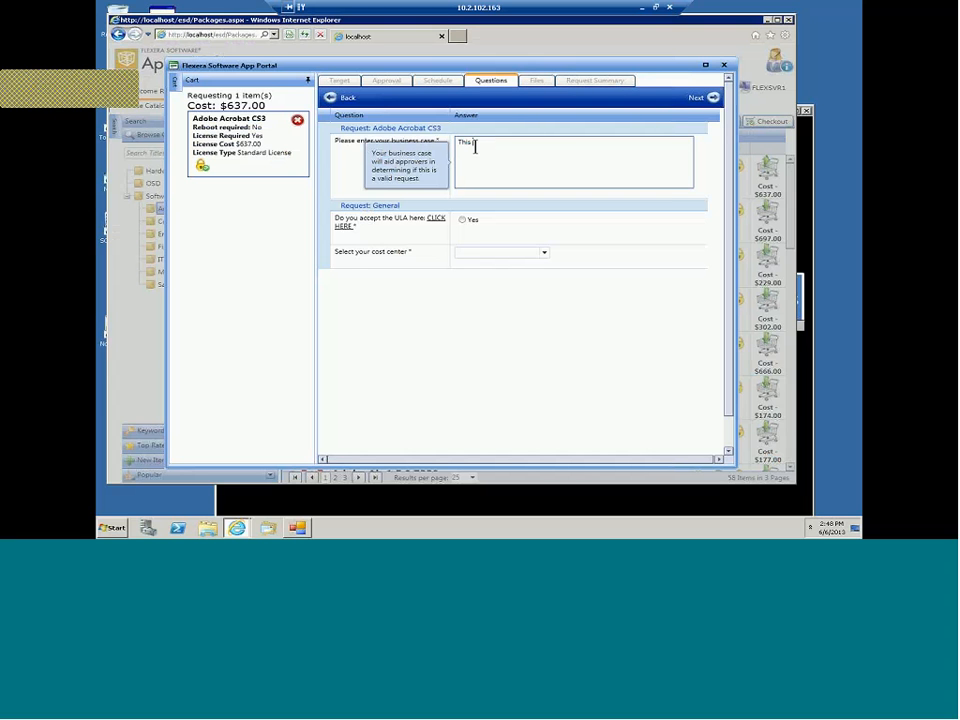
{"action": "type", "text": "s my case"}
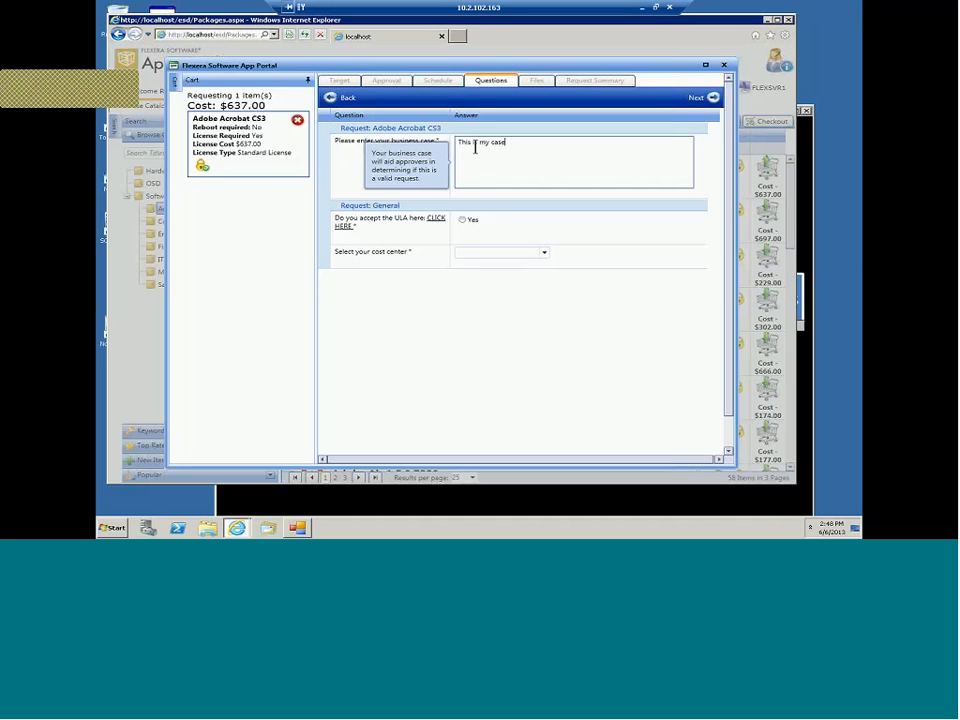
{"action": "left_click", "coordinate": [462, 221]}
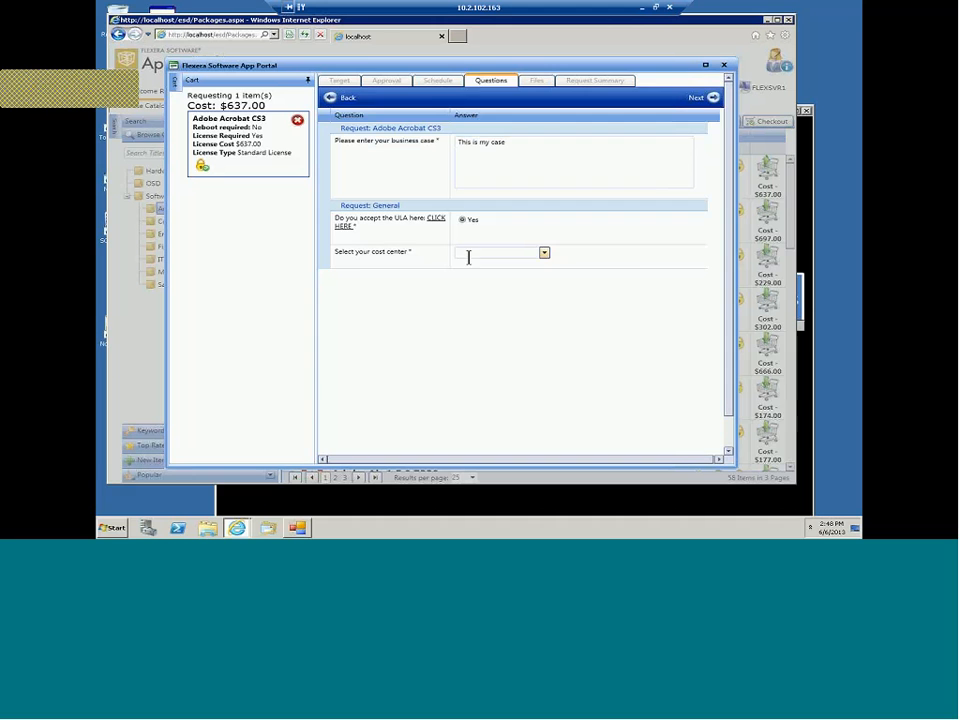
{"action": "left_click", "coordinate": [544, 254]}
{"action": "left_click", "coordinate": [489, 285]}
{"action": "left_click", "coordinate": [545, 254]}
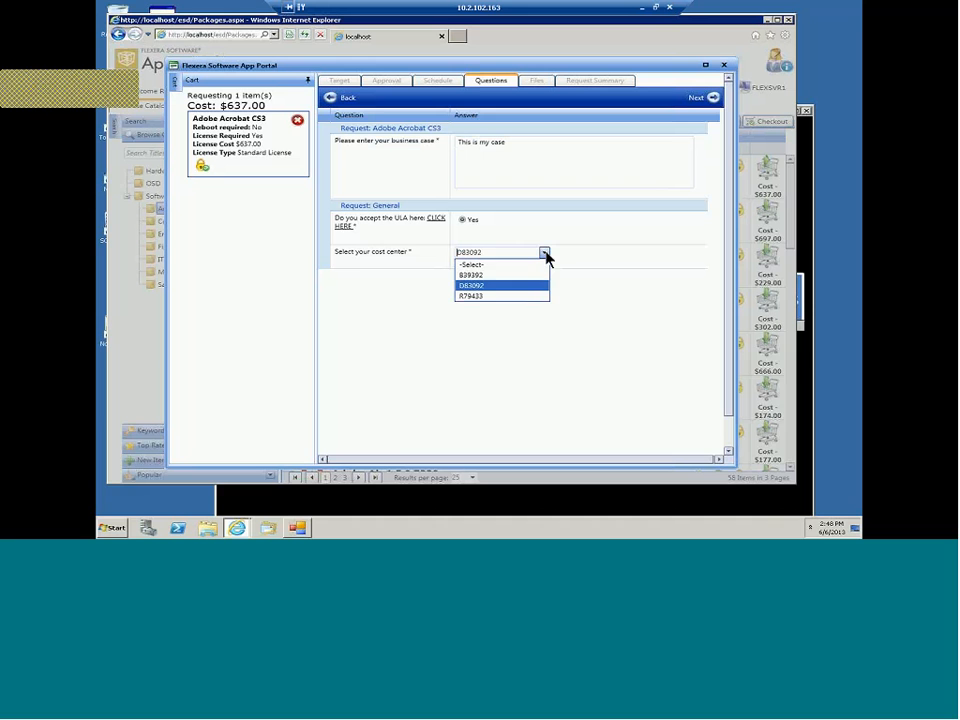
{"action": "left_click", "coordinate": [545, 254]}
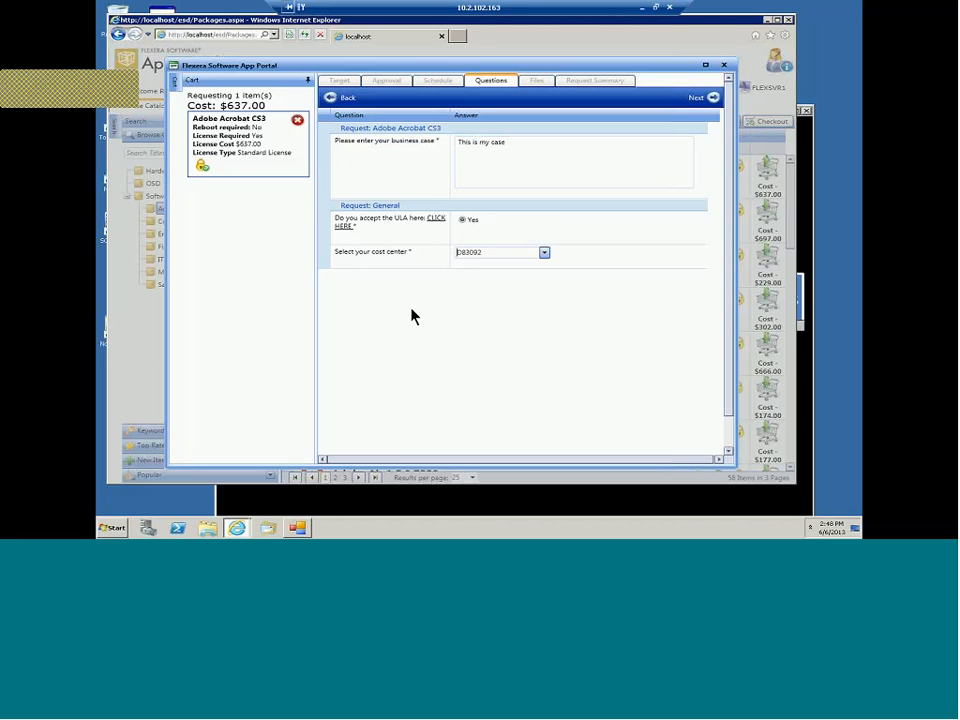
- Complete the Adobe Acrobat CS3 request and return to the catalog to continue shopping
{"action": "left_click", "coordinate": [713, 101]}
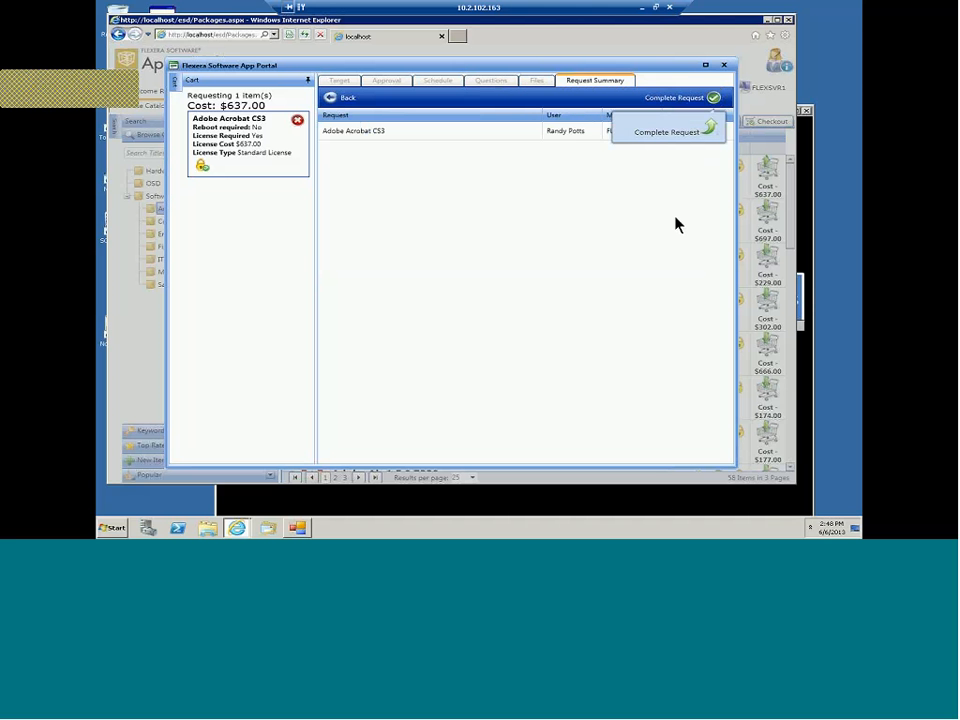
{"action": "left_click", "coordinate": [711, 100]}
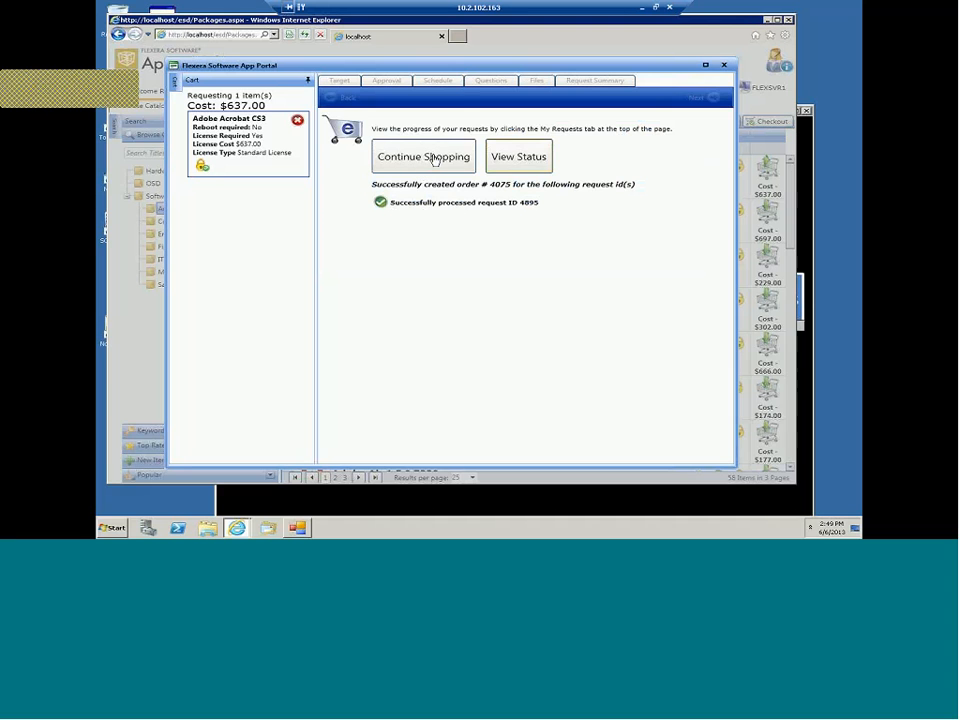
{"action": "left_click", "coordinate": [434, 161]}
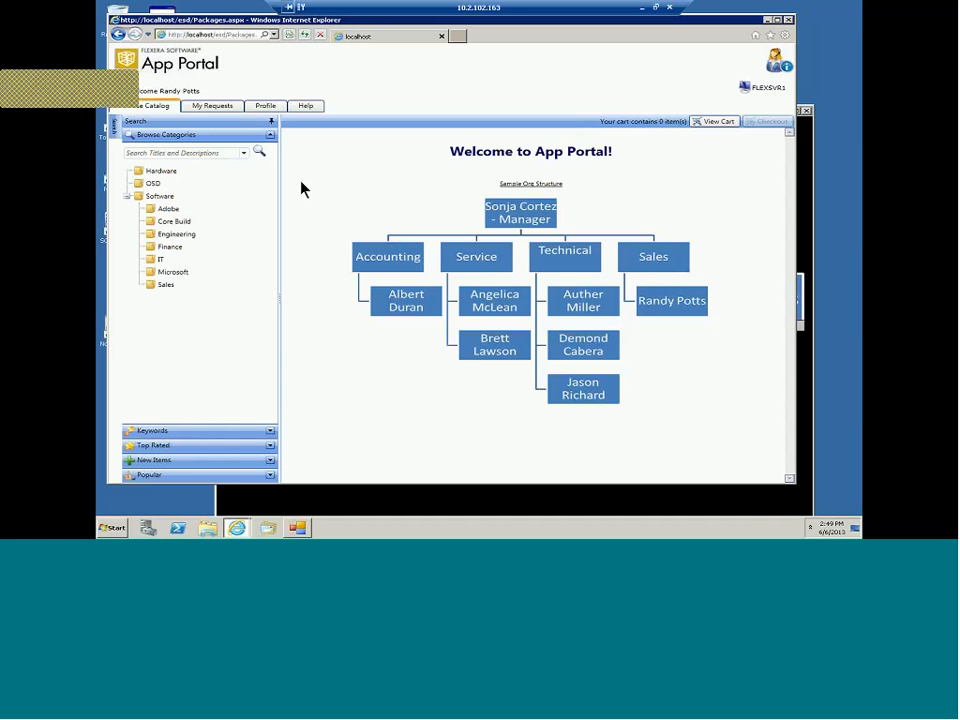
- Check out 7-Zip 9.20 (x64 edition) from the Finance software category and complete its request
{"action": "left_click", "coordinate": [157, 260]}
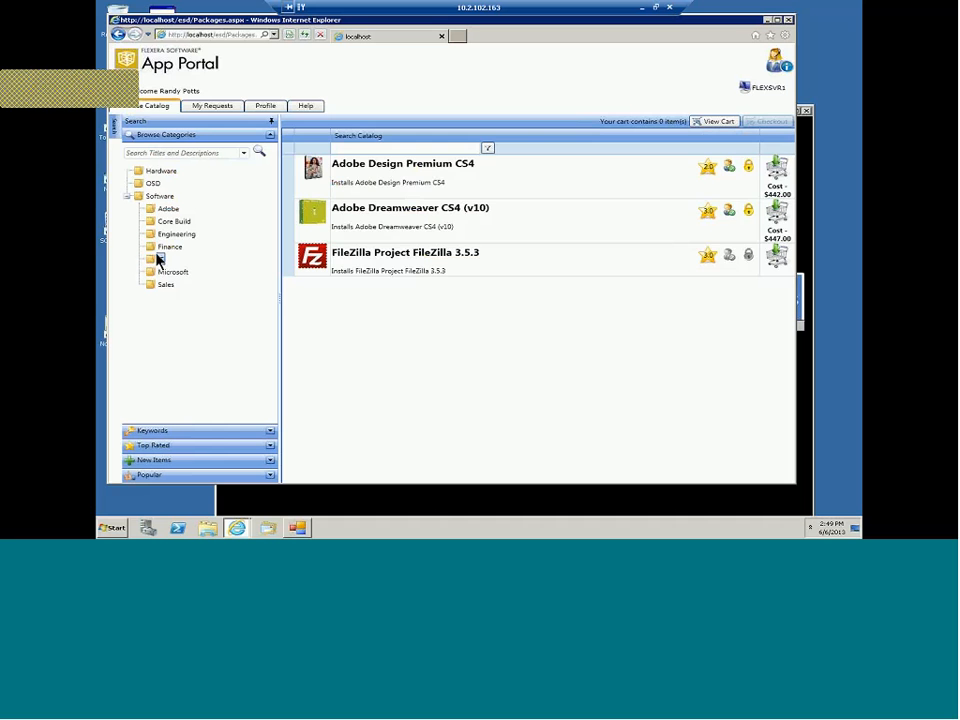
{"action": "left_click", "coordinate": [167, 247]}
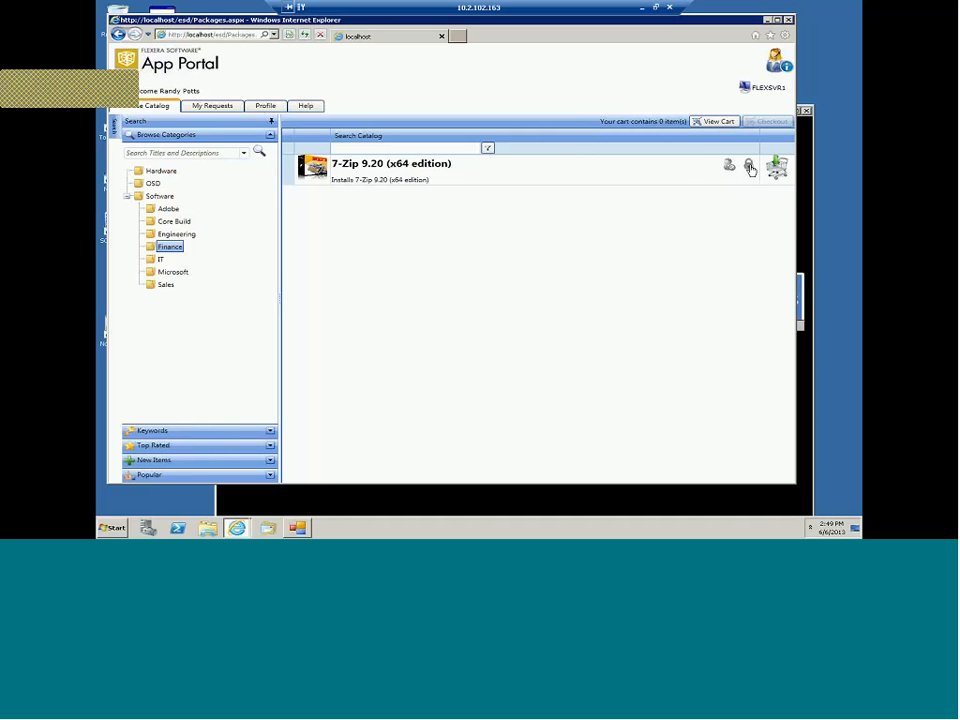
{"action": "mouse_move", "coordinate": [751, 170]}
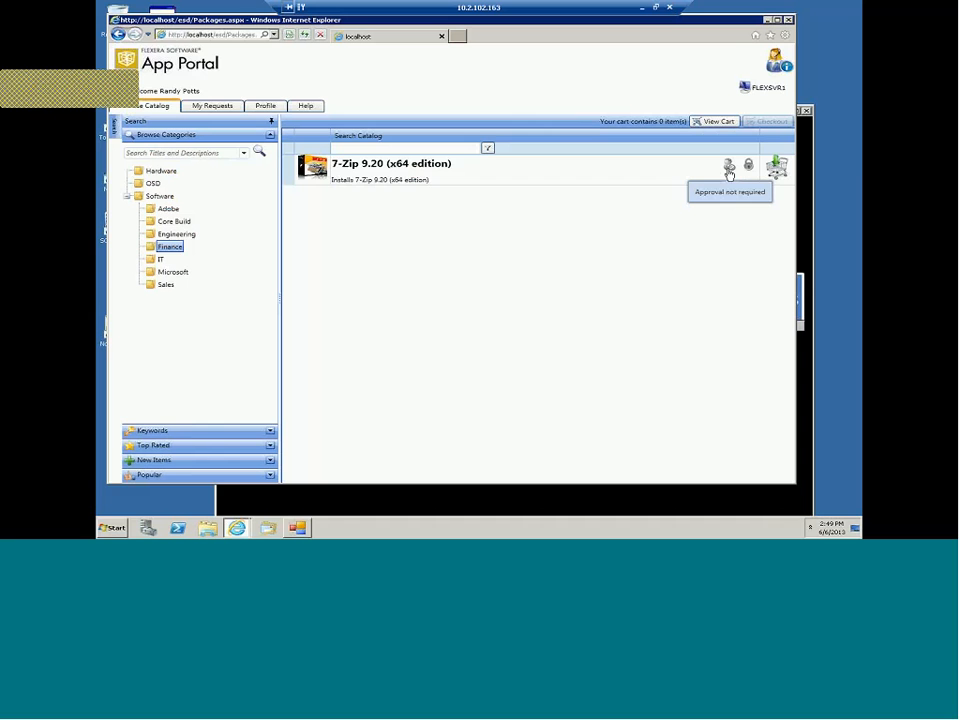
{"action": "left_click", "coordinate": [779, 171]}
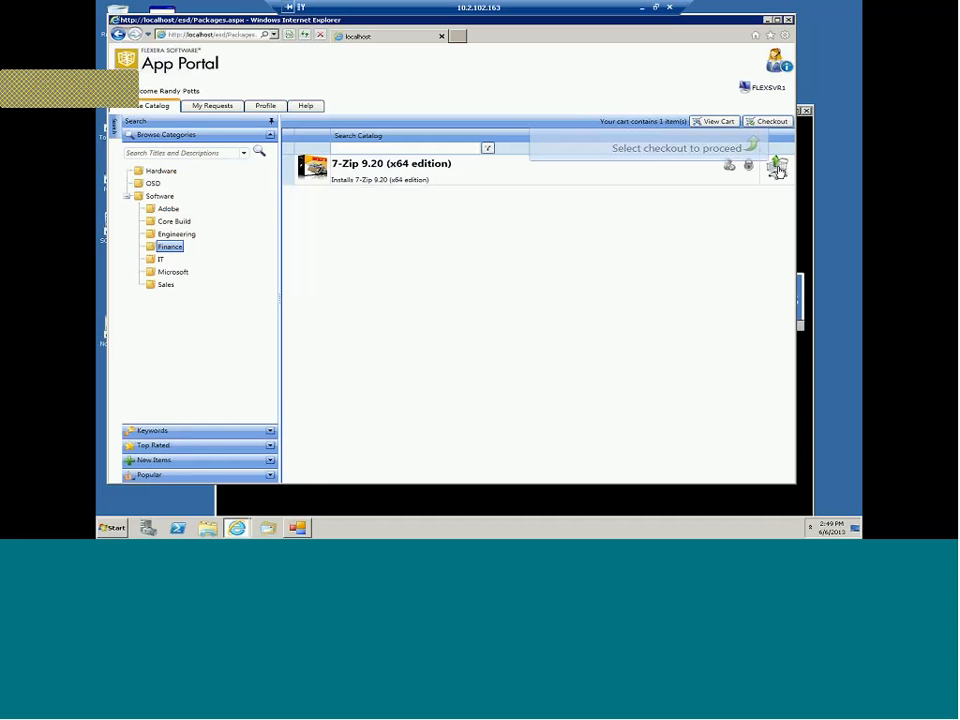
{"action": "left_click", "coordinate": [772, 122]}
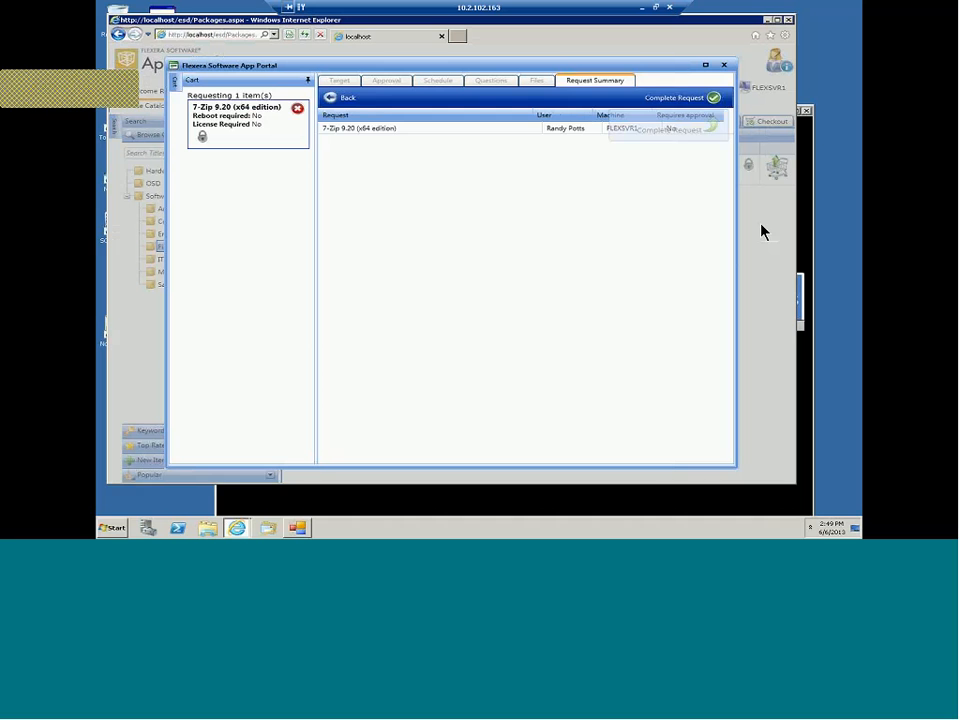
{"action": "left_click", "coordinate": [714, 97]}
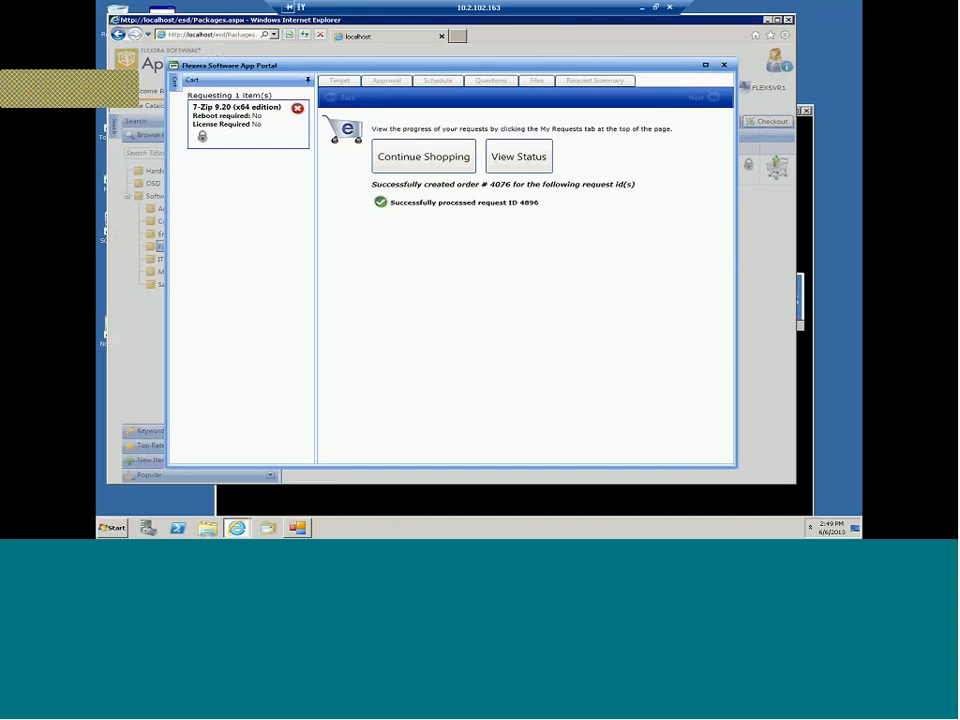
- Open the request status list and check the status of the 7-Zip and Adobe Acrobat CS3 requests
{"action": "left_click", "coordinate": [517, 158]}
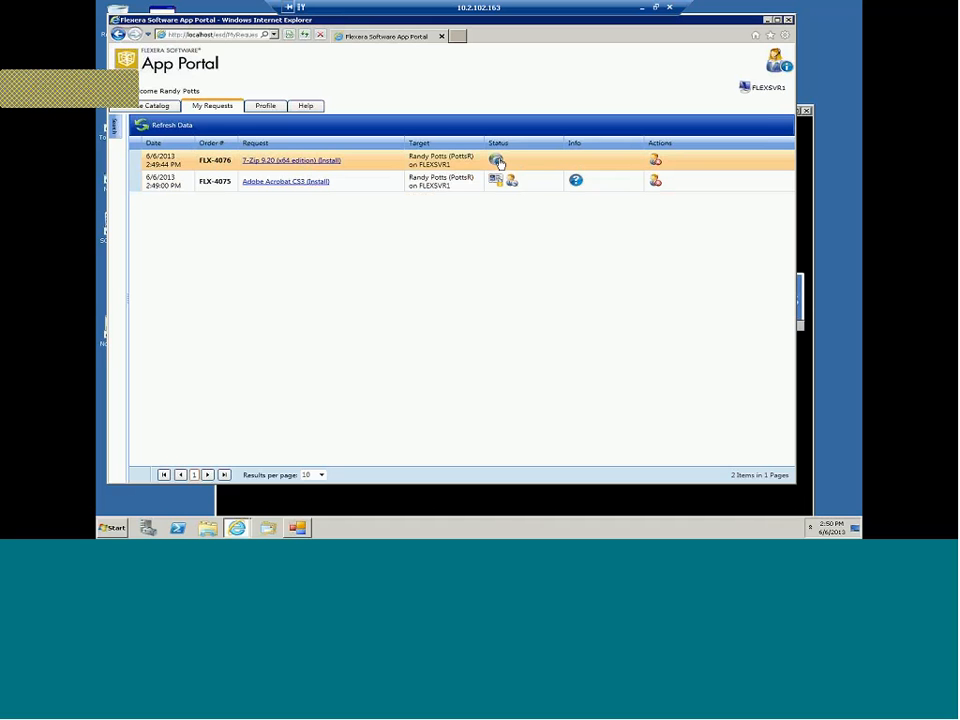
{"action": "mouse_move", "coordinate": [499, 164]}
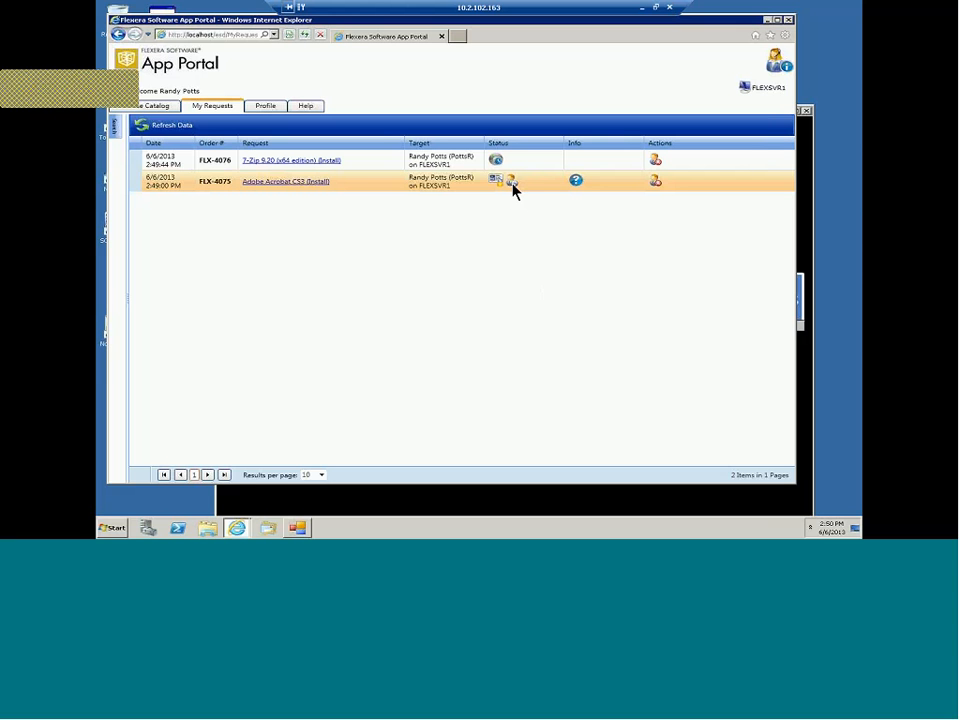
{"action": "mouse_move", "coordinate": [512, 187]}
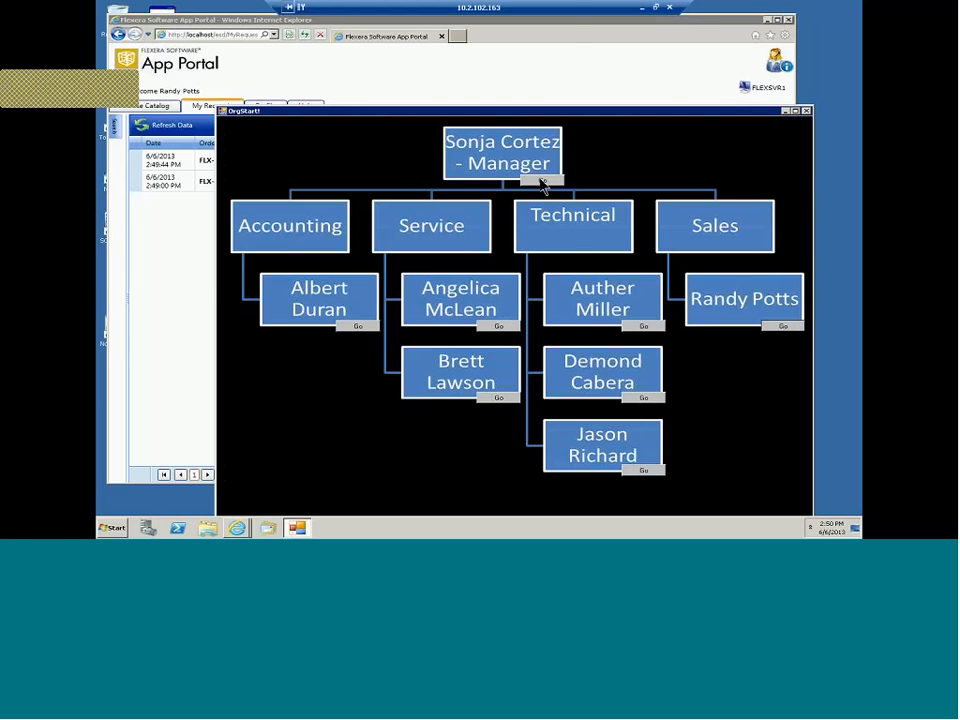
- Open App Portal as the manager from the OrgStart organization chart and enlarge its window
{"action": "left_click", "coordinate": [541, 181]}
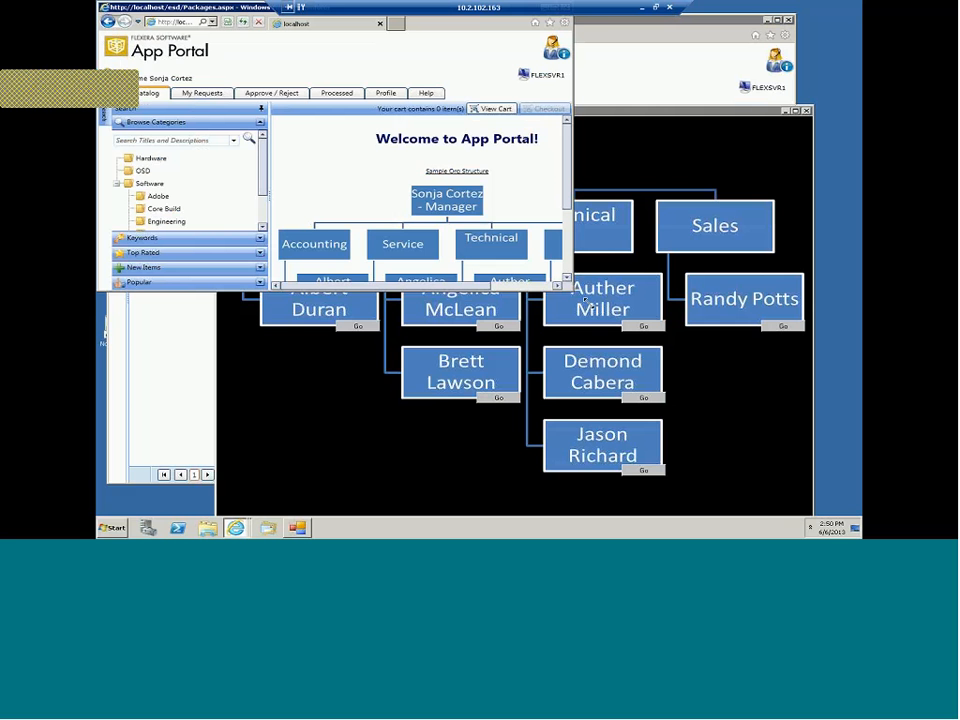
{"action": "left_click_drag", "start_coordinate": [574, 289], "coordinate": [785, 471]}
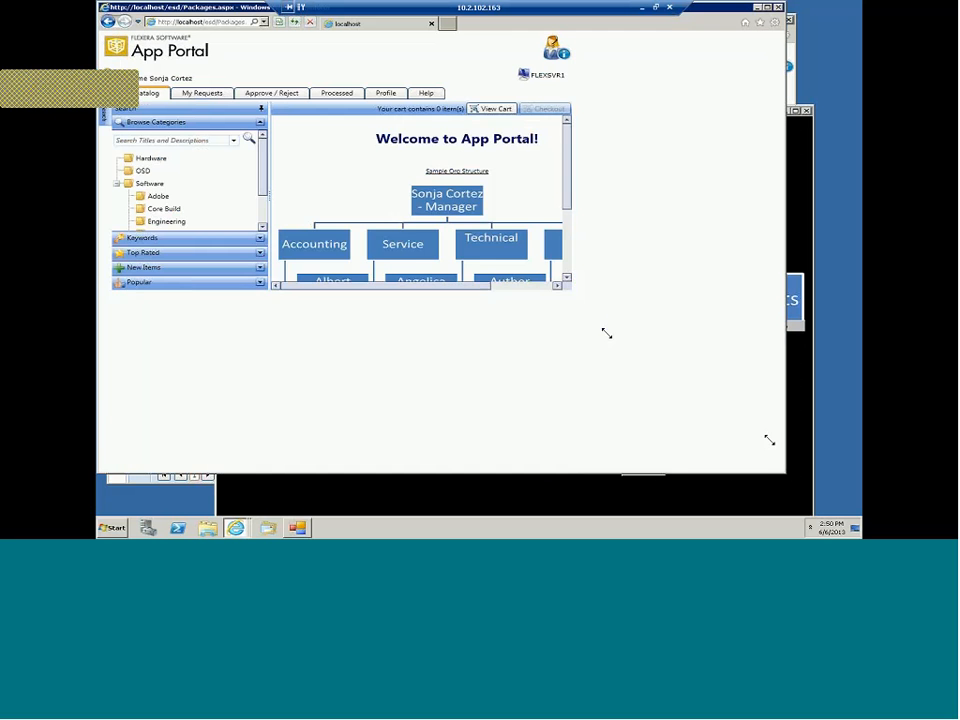